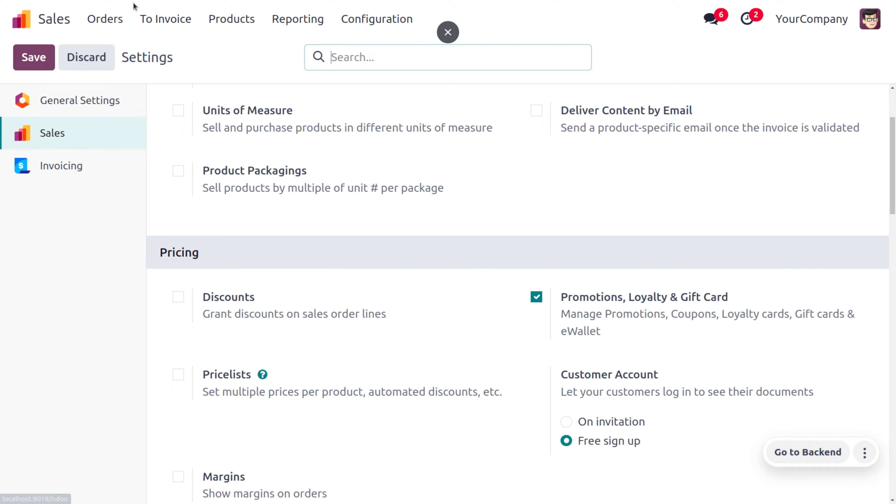
Step: Open the "Buy 3 large cabinets, get one for free" program under Discount & Loyalty and enable Show points Unit
left_click(251, 18)
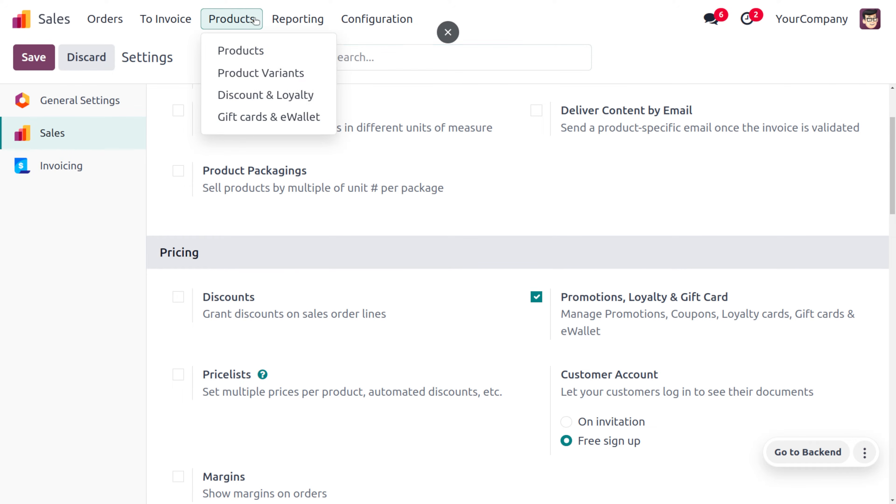
left_click(276, 95)
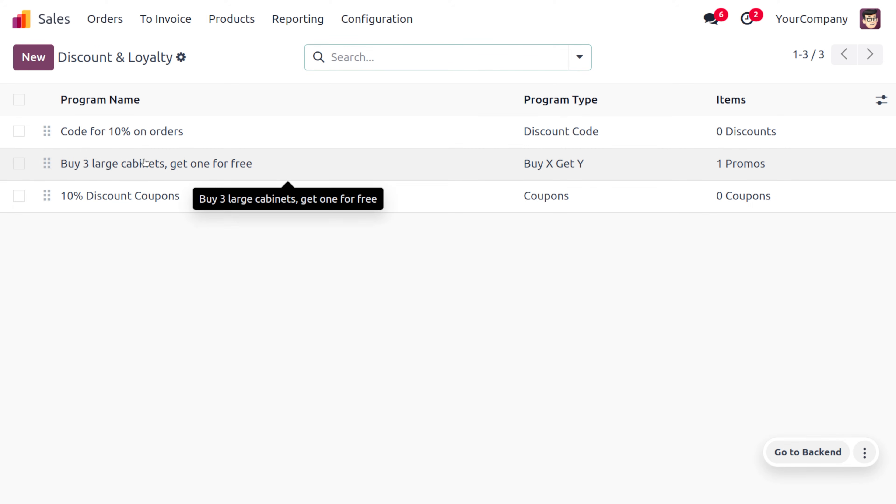
left_click(147, 163)
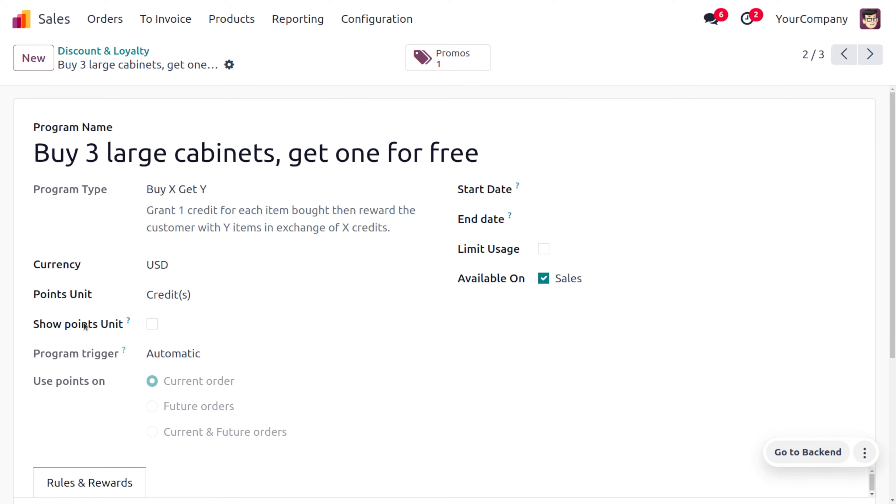
left_click(174, 294)
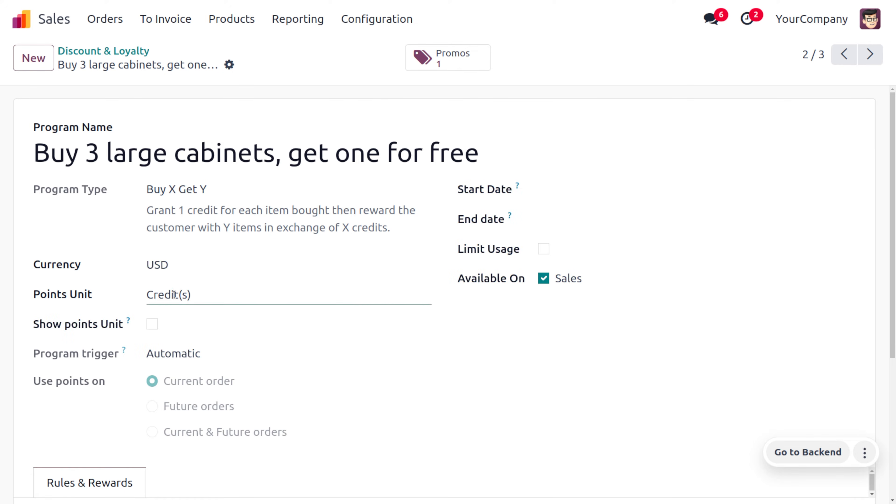
left_click(153, 324)
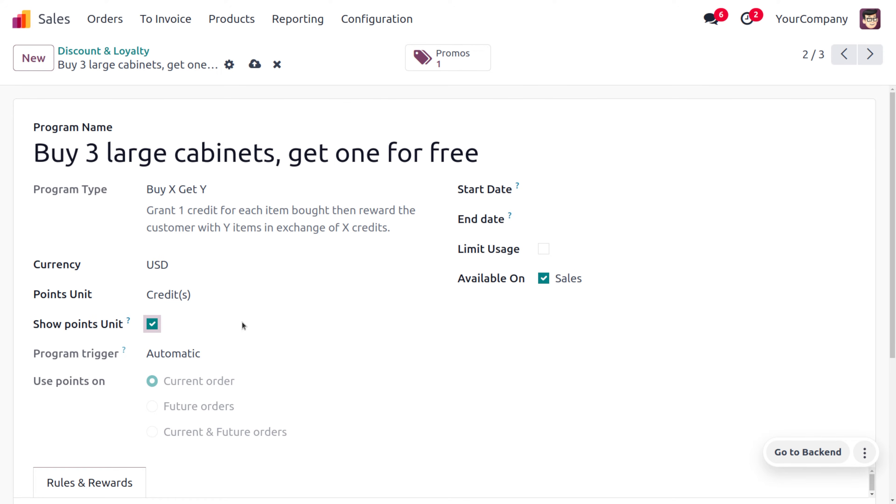
Step: Try out the Limit Usage option on the program
scroll(241, 322, "down", 2)
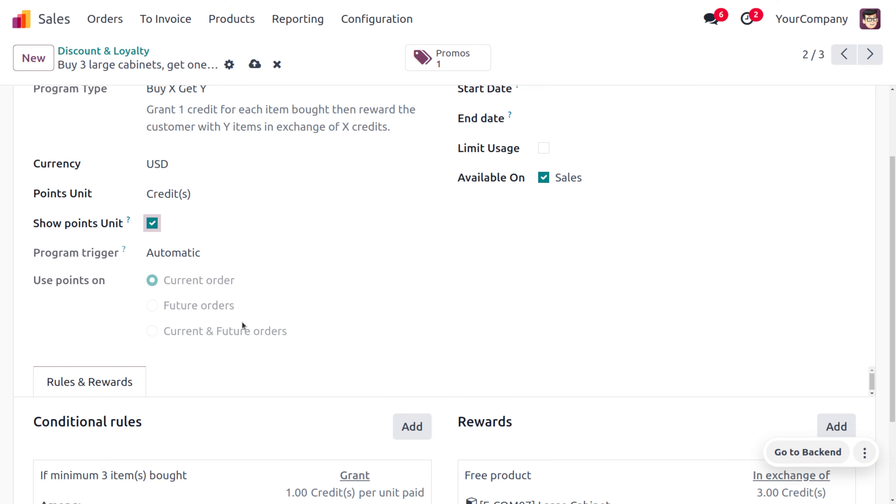
scroll(242, 322, "up", 2)
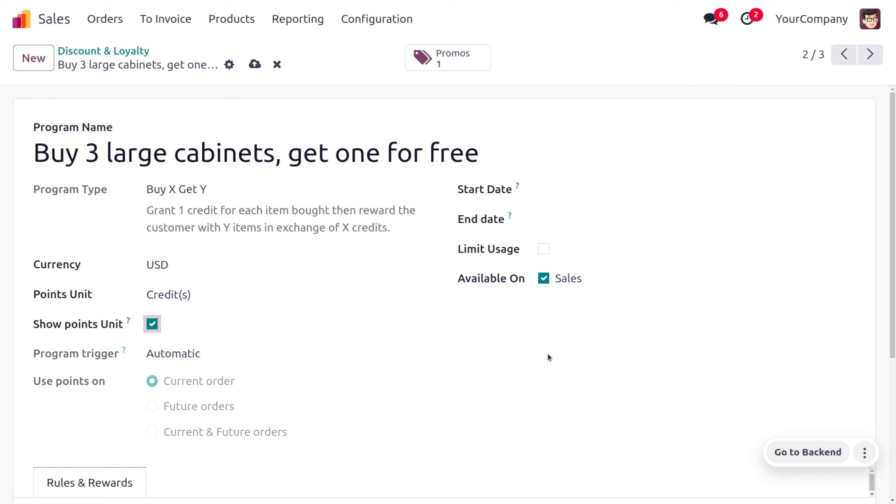
left_click(543, 249)
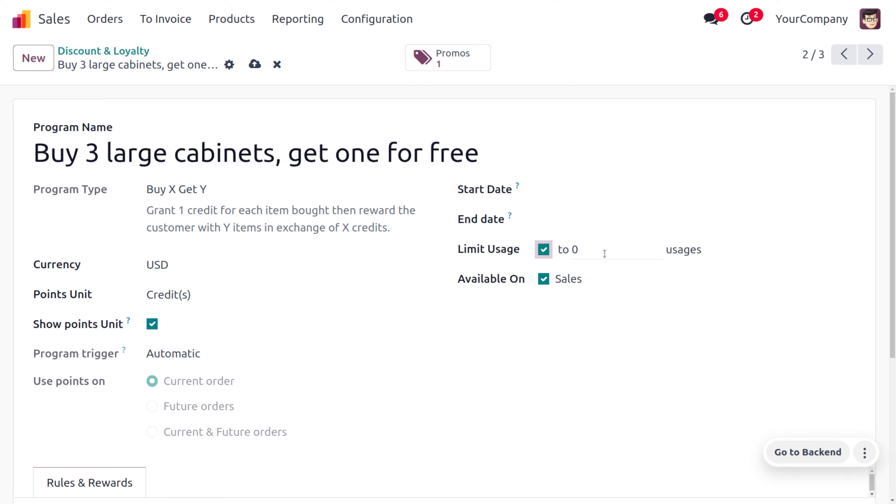
left_click(549, 252)
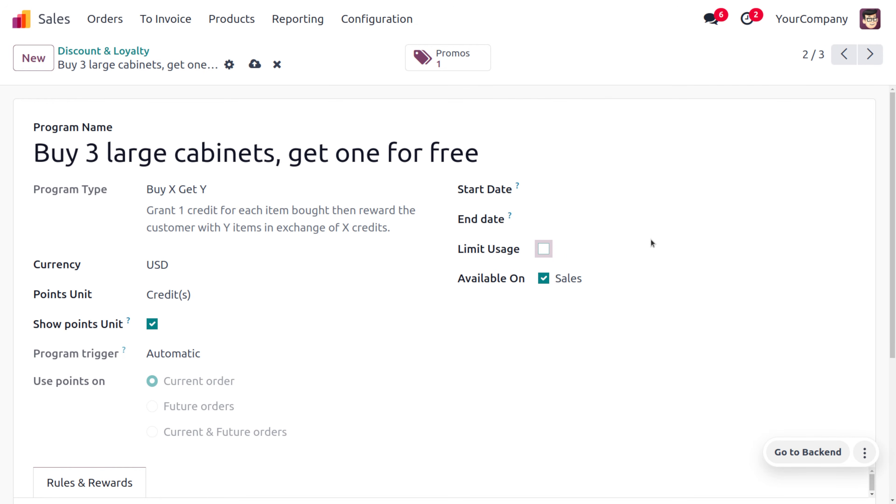
Step: Review the program's conditional rule and Free Product reward, and save the program
scroll(618, 376, "down", 3)
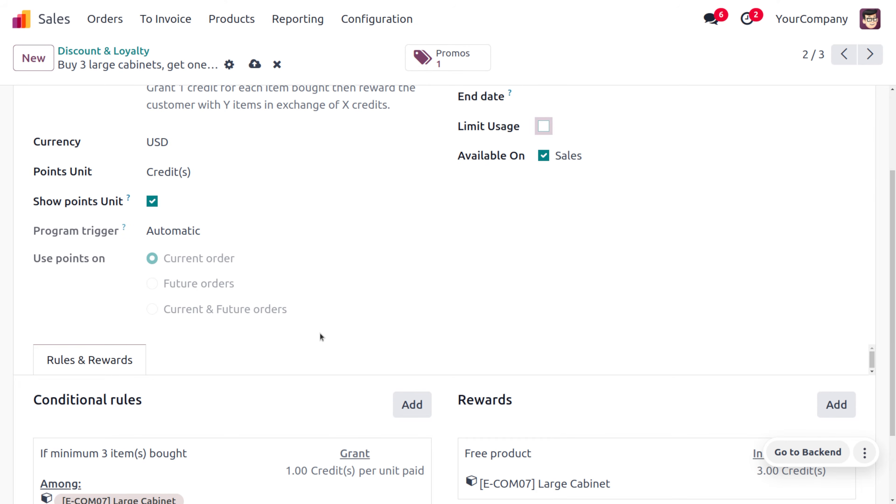
scroll(321, 336, "down", 2)
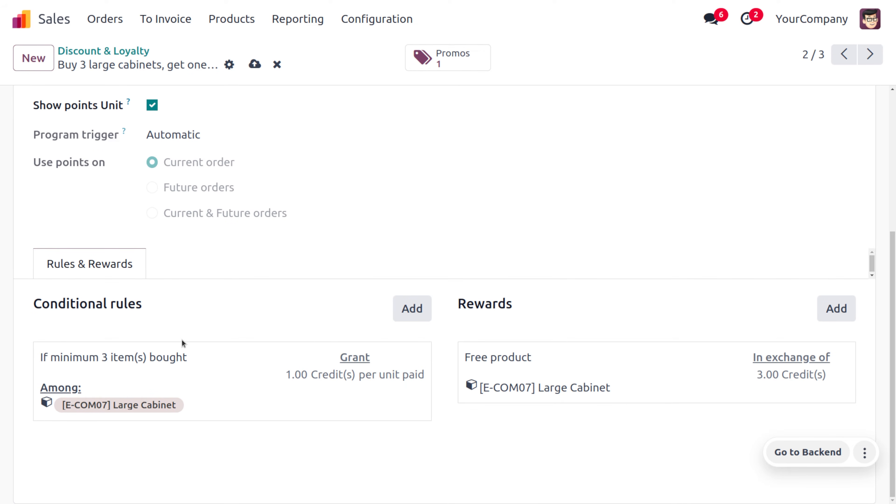
left_click(199, 377)
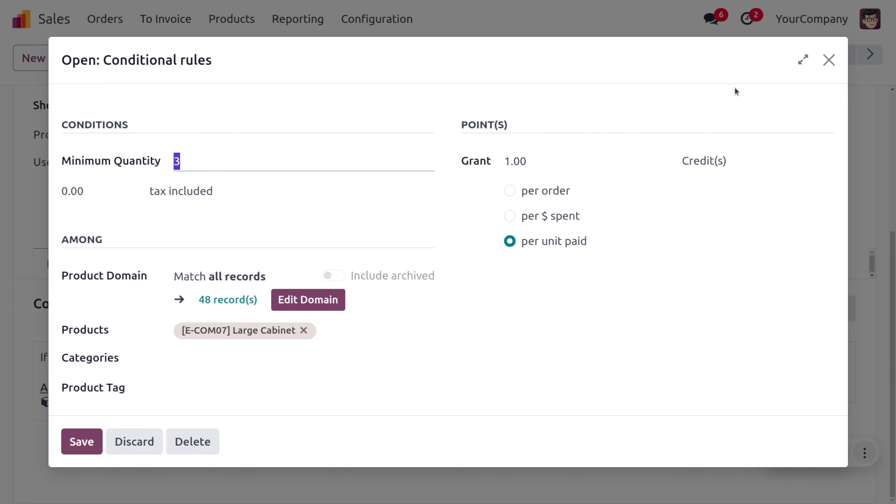
left_click(829, 59)
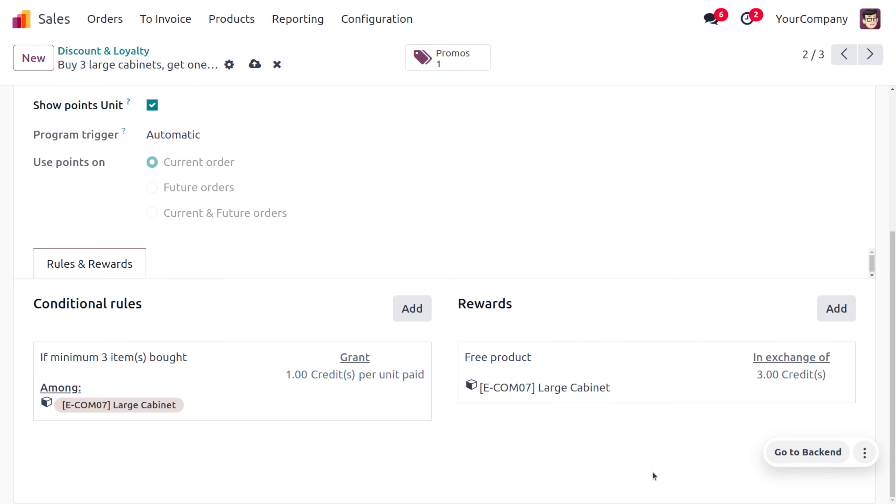
left_click(593, 370)
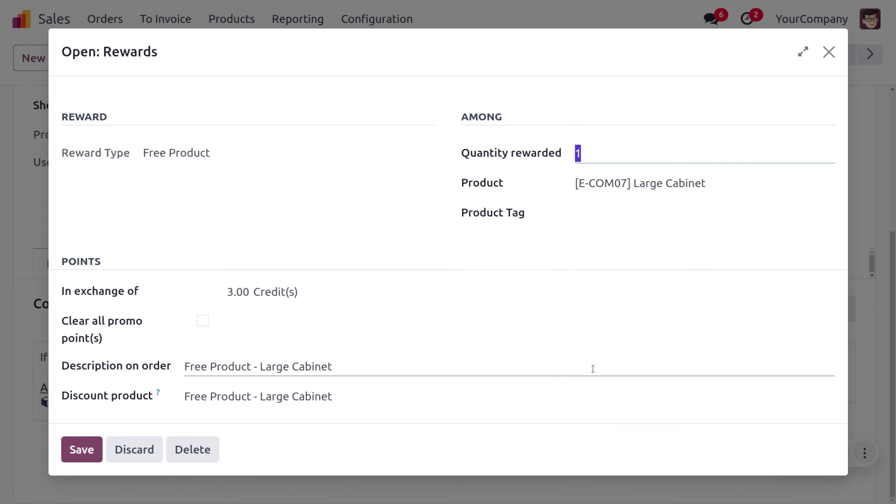
left_click(220, 155)
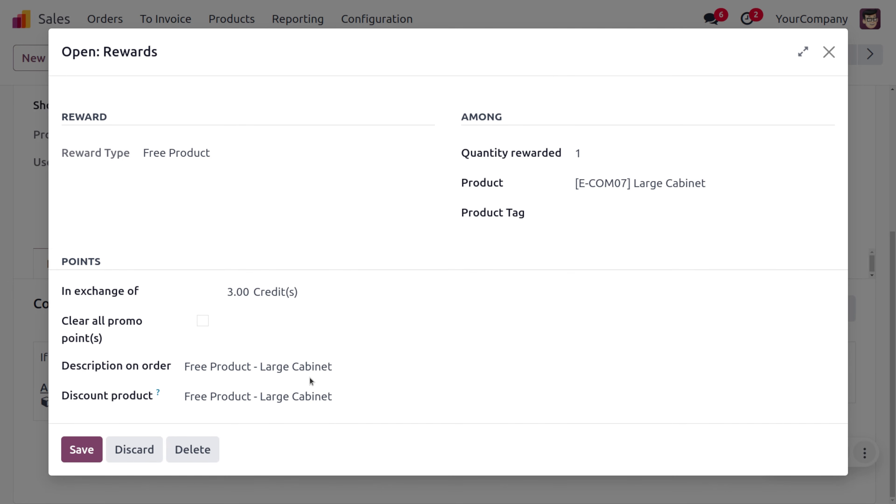
left_click(80, 453)
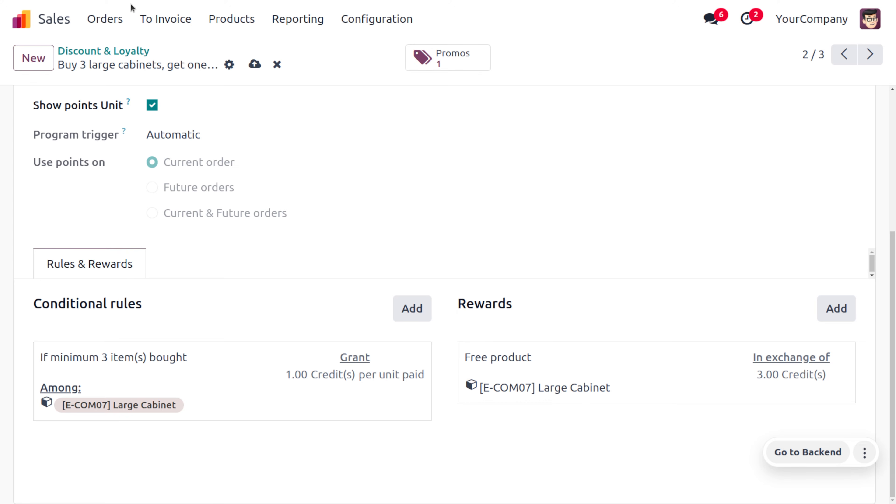
left_click(255, 67)
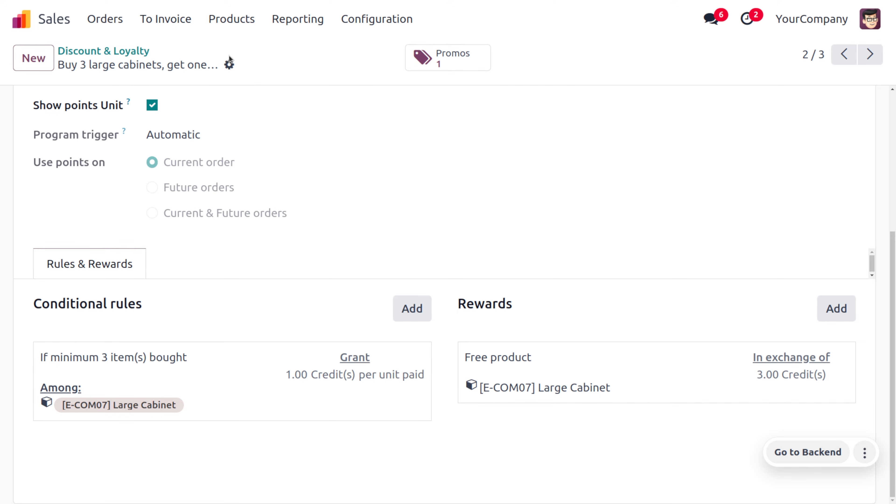
Step: Create a new quotation and choose the first individual Deco Addict contact as the customer
left_click(105, 21)
left_click(133, 61)
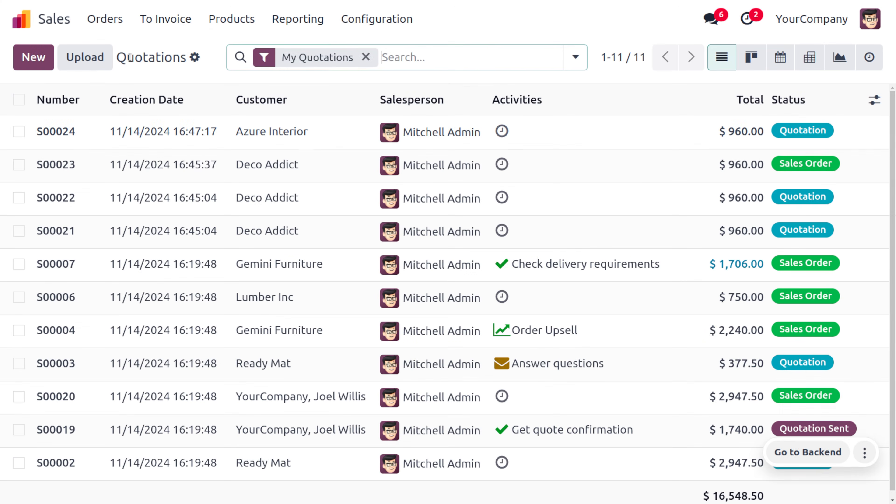
left_click(35, 58)
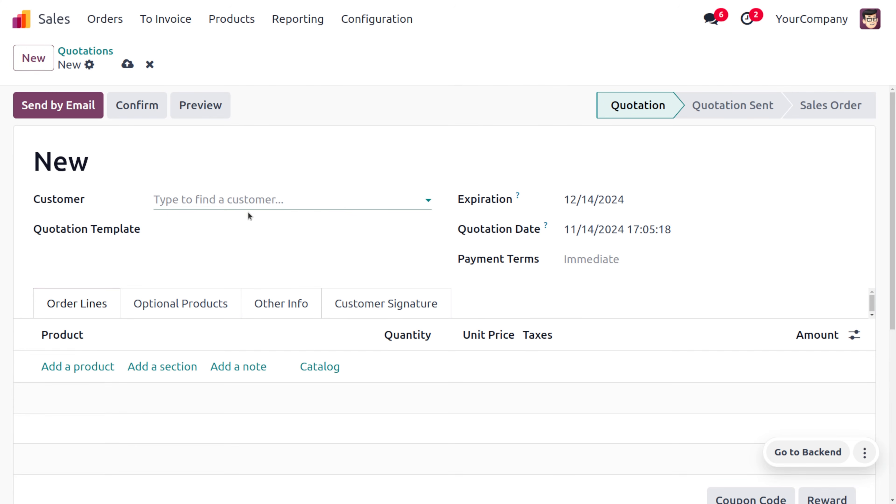
left_click(241, 198)
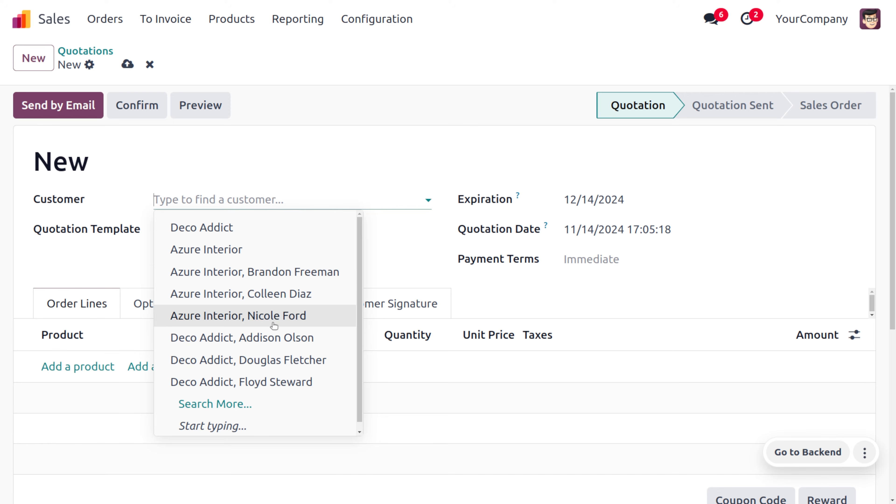
left_click(281, 338)
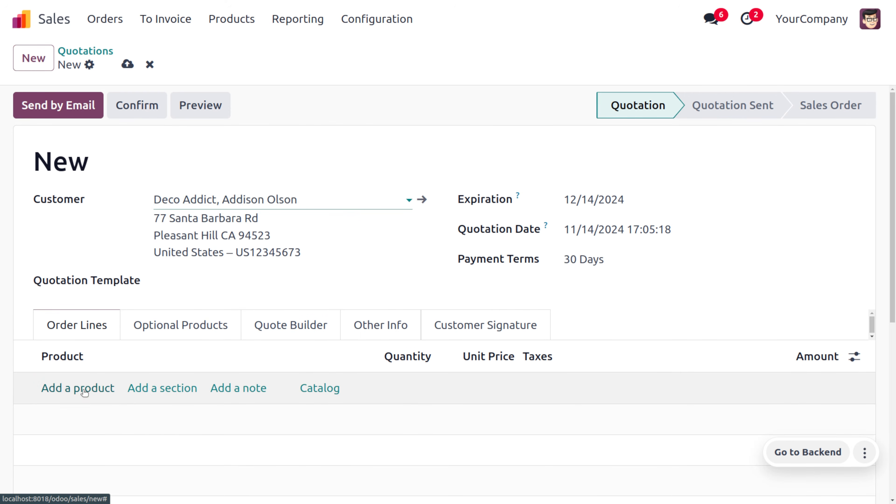
Step: Add [E-COM07] Large Cabinet to the quotation's order lines and try to apply a reward
left_click(84, 389)
left_click(86, 387)
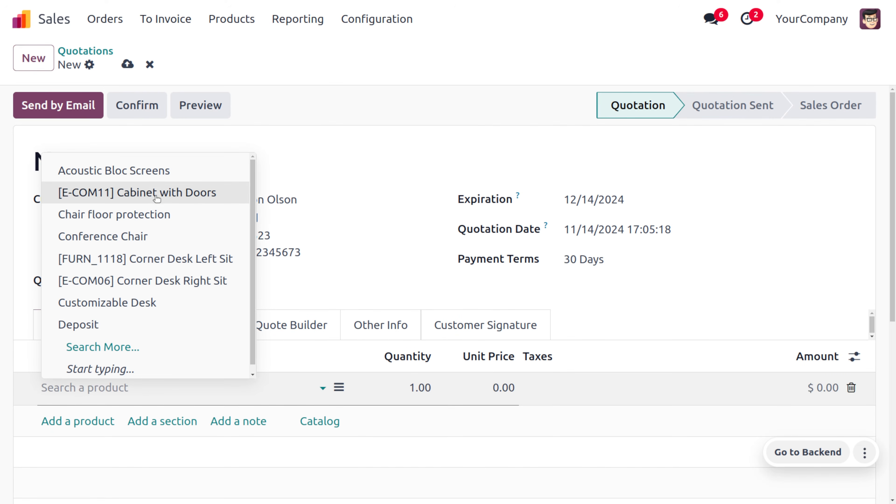
type("la")
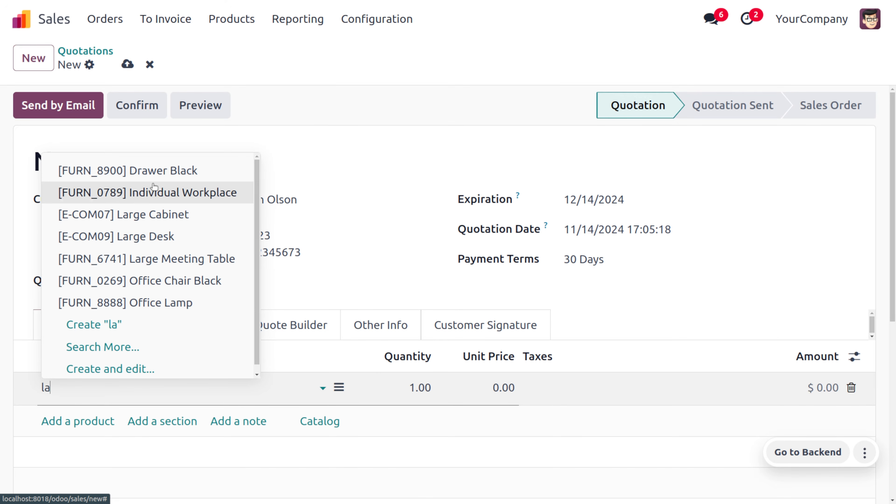
left_click(179, 214)
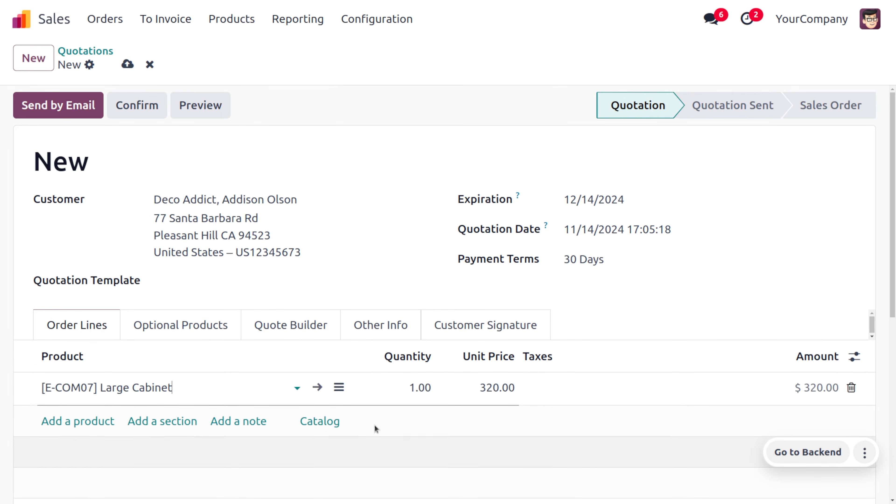
scroll(400, 402, "down", 3)
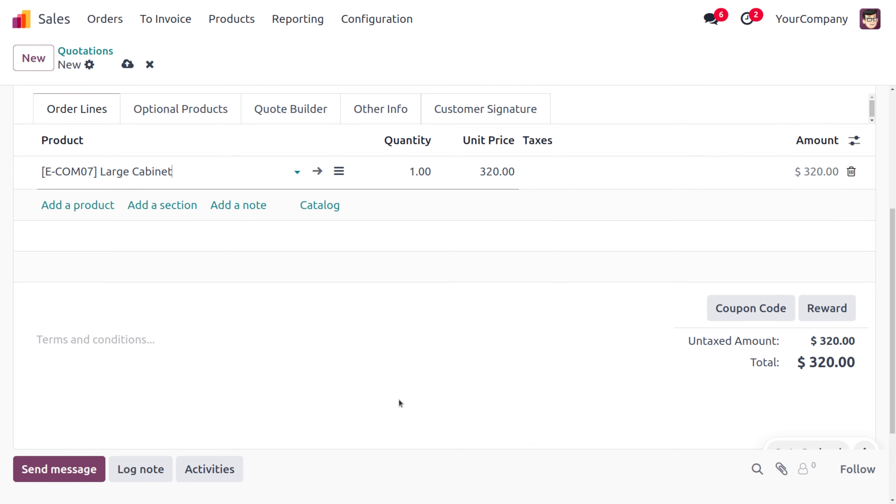
left_click(842, 313)
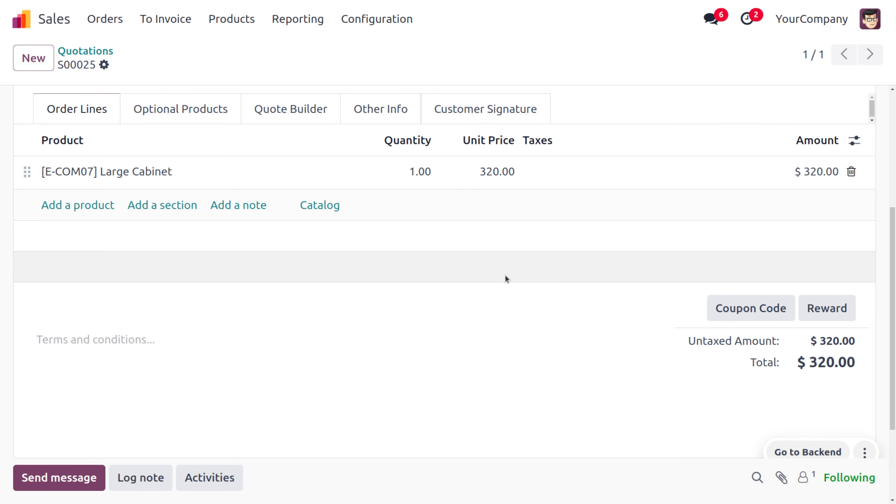
Step: Try the reward with a Large Cabinet quantity of 3, and remove the resulting free product line
scroll(568, 314, "up", 4)
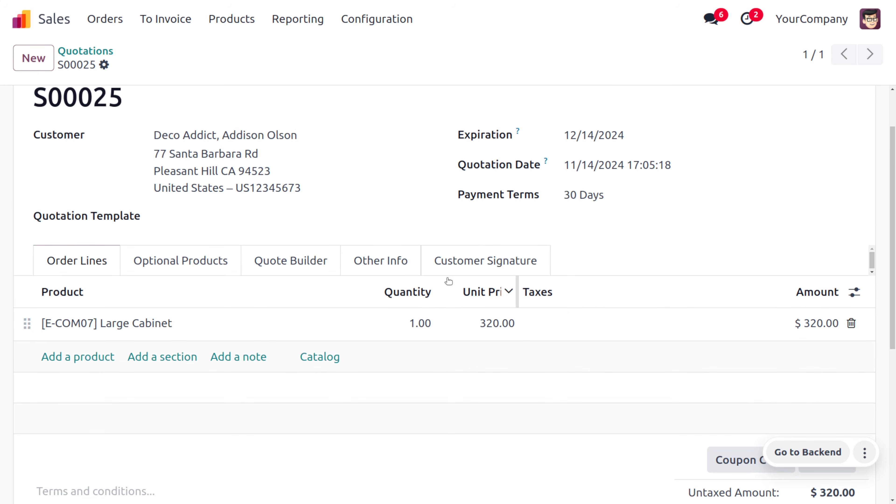
left_click(414, 321)
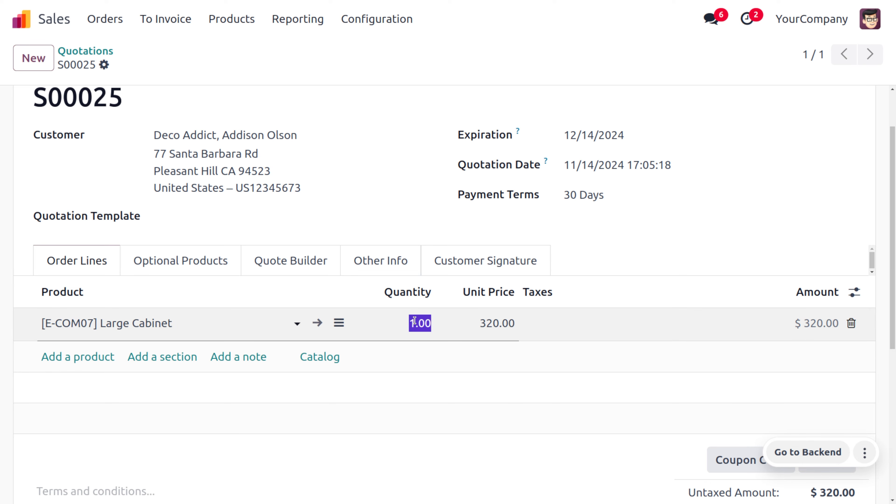
type("3")
left_click(519, 476)
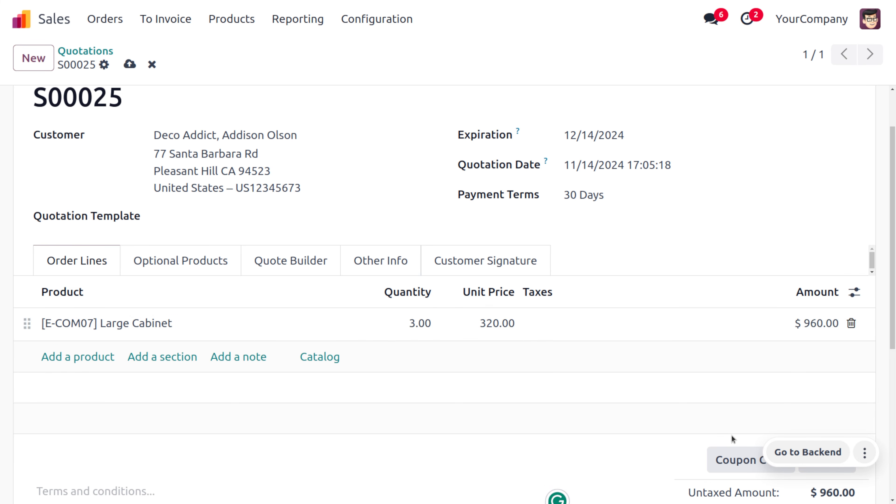
scroll(732, 435, "down", 5)
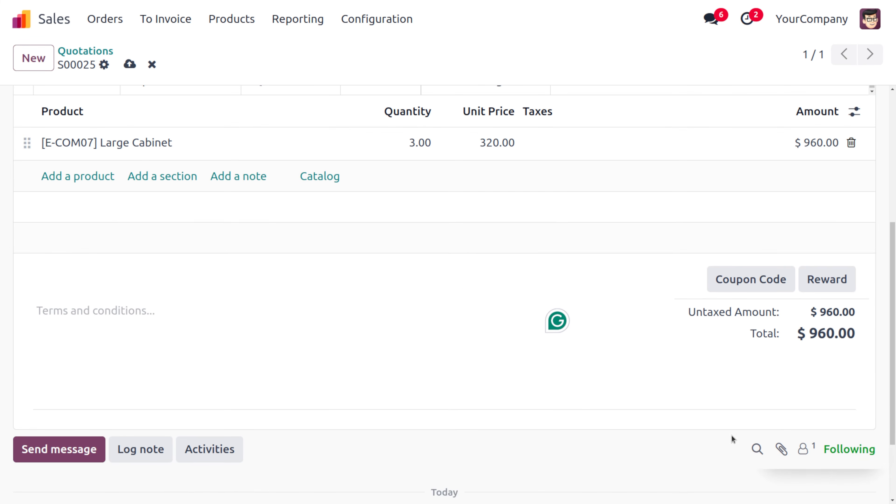
left_click(821, 289)
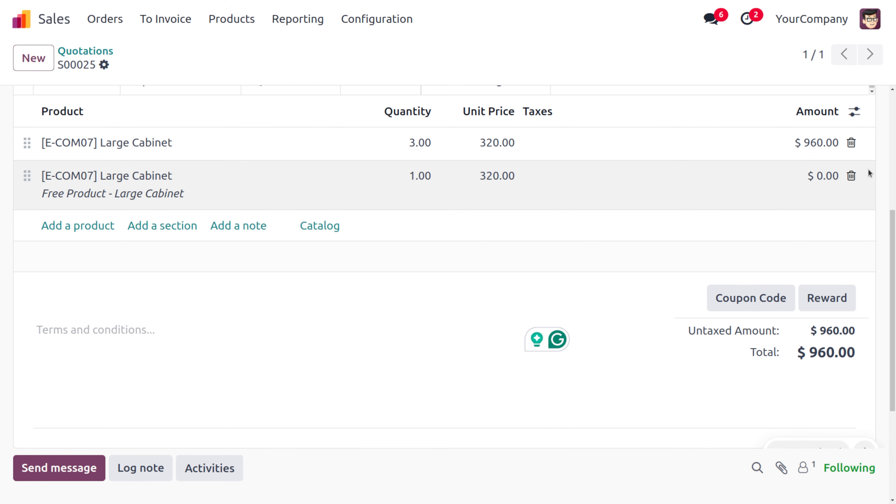
left_click(853, 176)
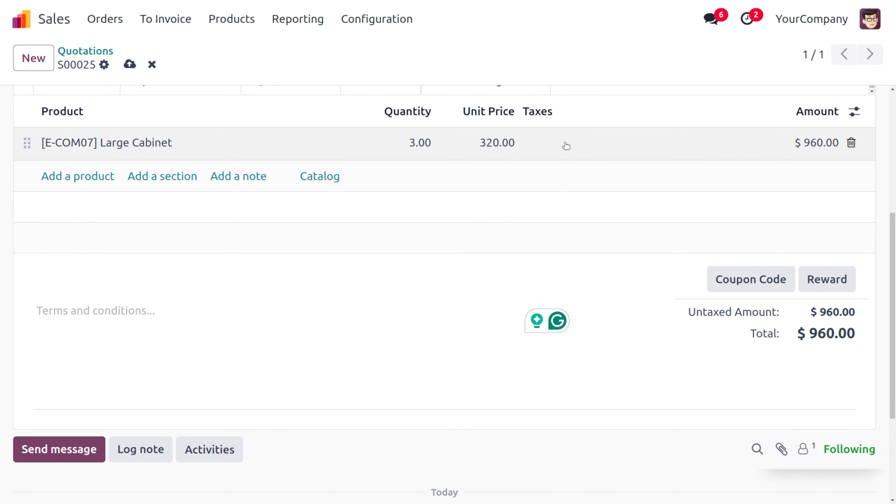
Step: Set the Large Cabinet quantity to 6 and apply the promotional reward to the quotation
left_click(420, 143)
type("6")
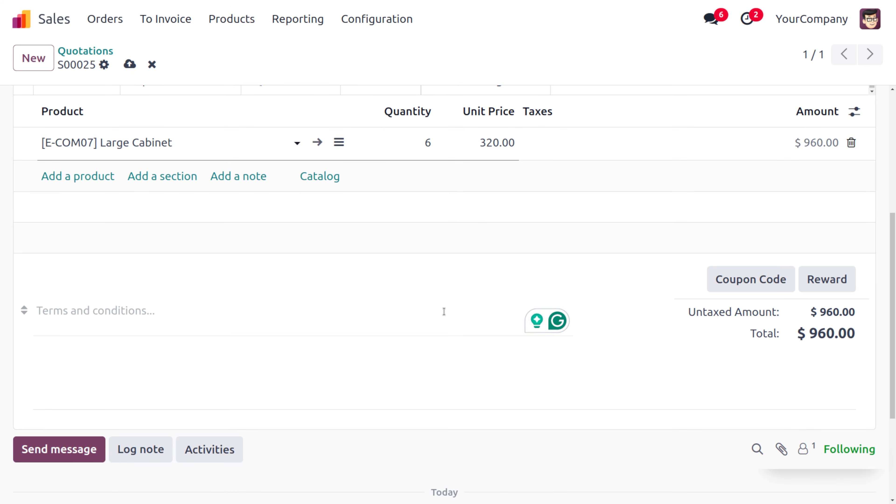
left_click(443, 310)
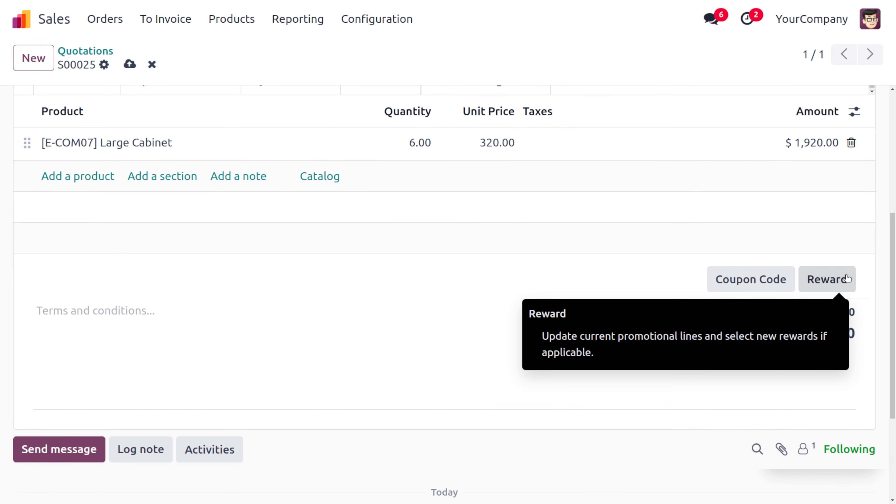
left_click(847, 278)
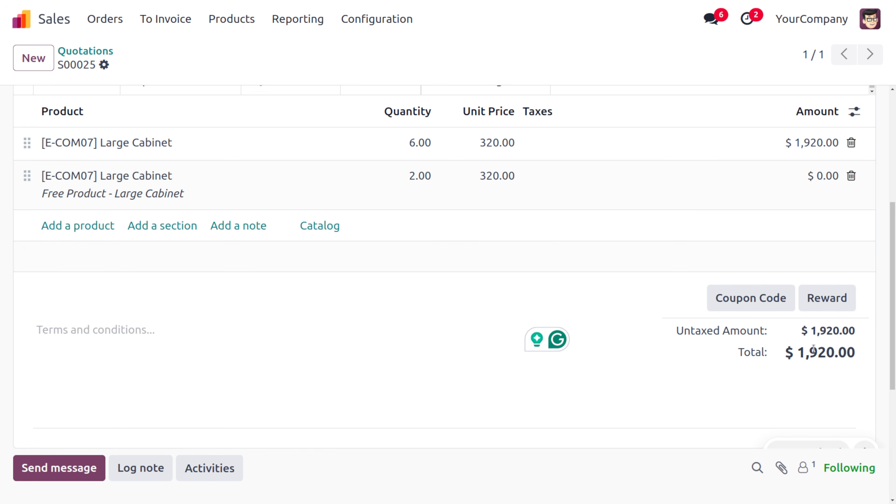
Step: Confirm the quotation as a sales order and return to the Discount & Loyalty programs list
scroll(631, 325, "up", 5)
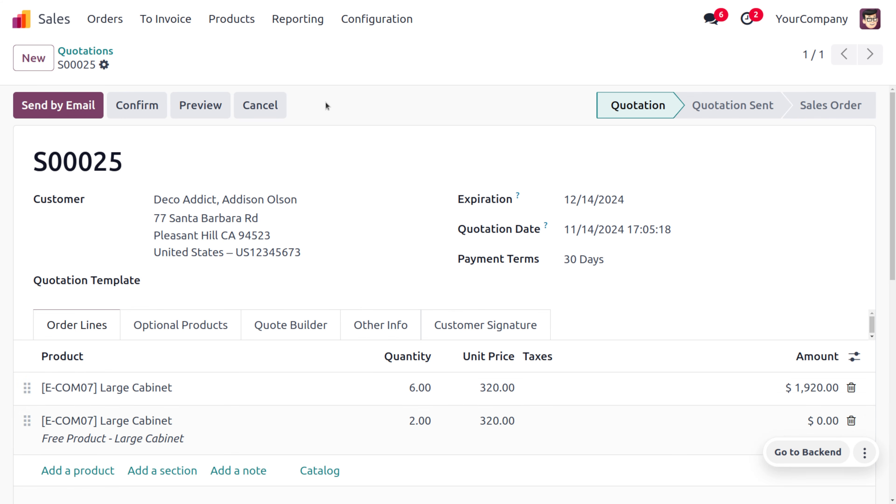
left_click(157, 107)
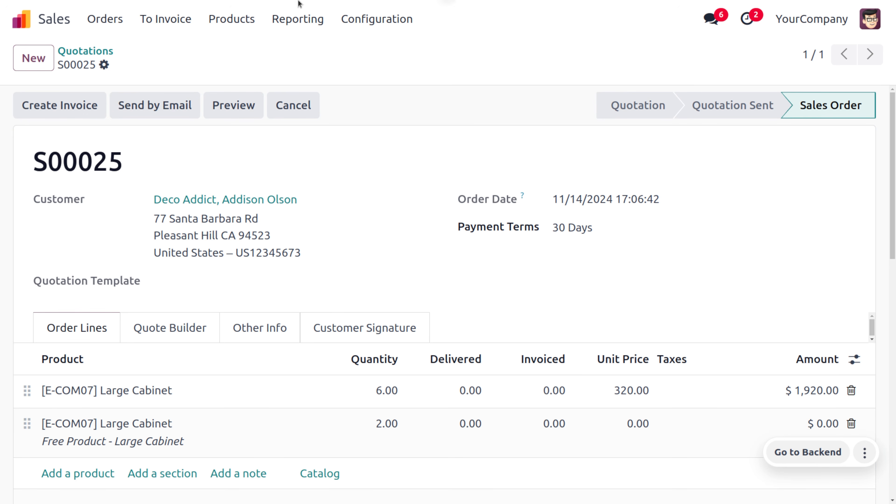
left_click(232, 18)
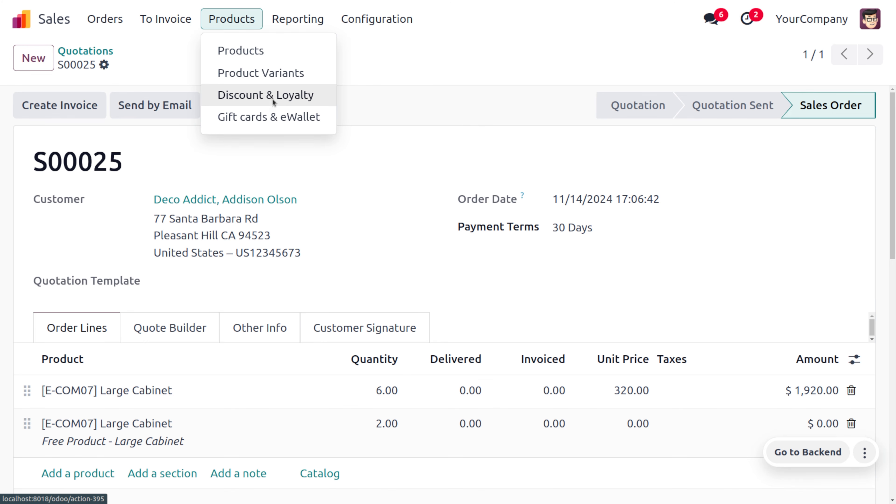
left_click(273, 99)
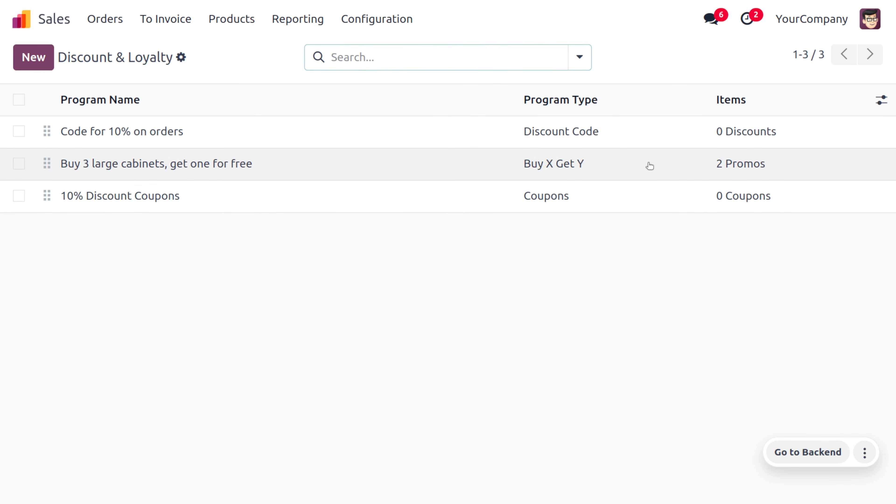